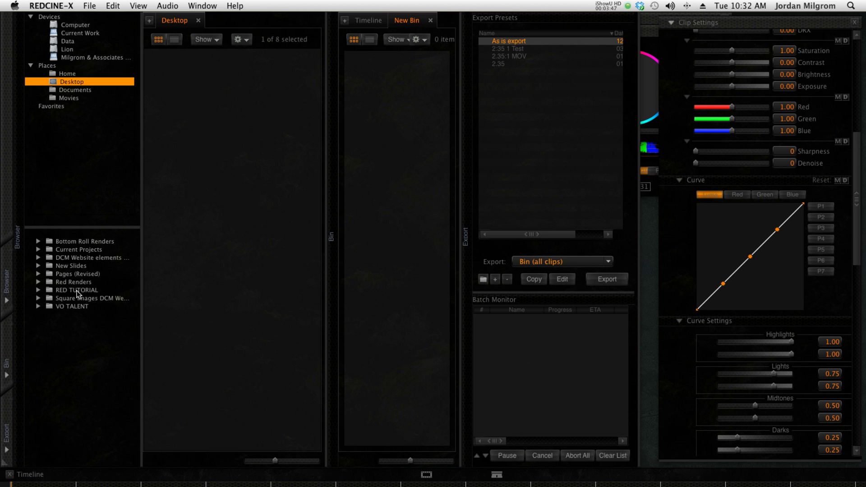
# Browse the RED TUTORIAL folder and drag clip B004_C008_0722RQ into New Bin.
pyautogui.click(77, 290)
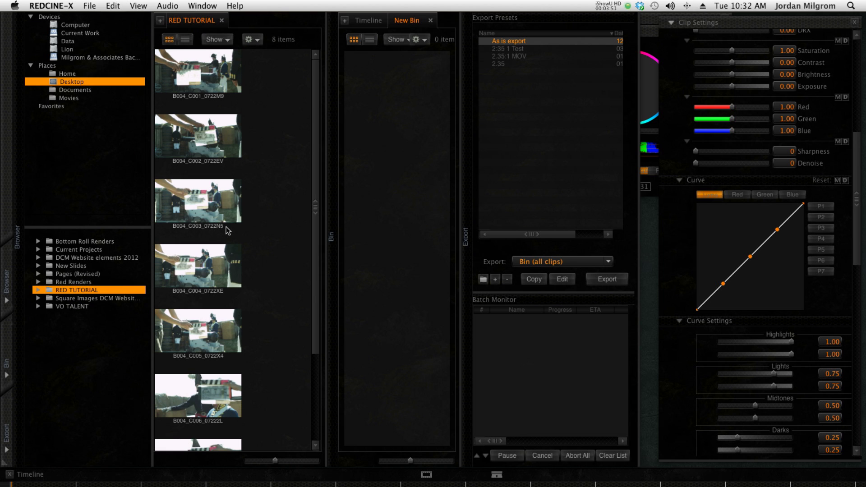
pyautogui.click(175, 390)
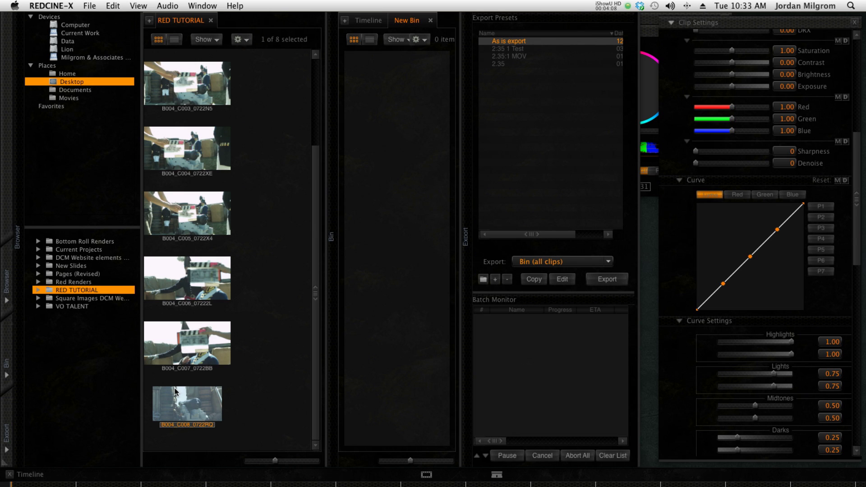
pyautogui.moveTo(183, 406); pyautogui.dragTo(384, 272)
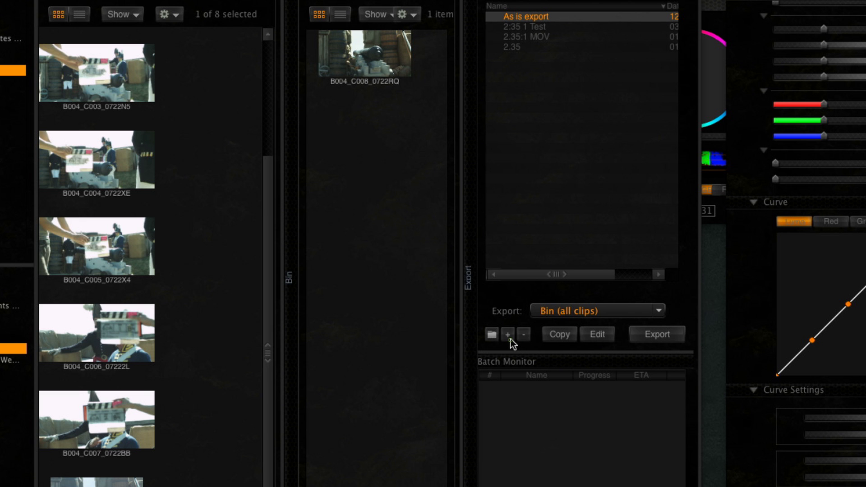
# Add a new export preset with 2048 x 1080 resolution and QuickTime file format.
pyautogui.click(495, 280)
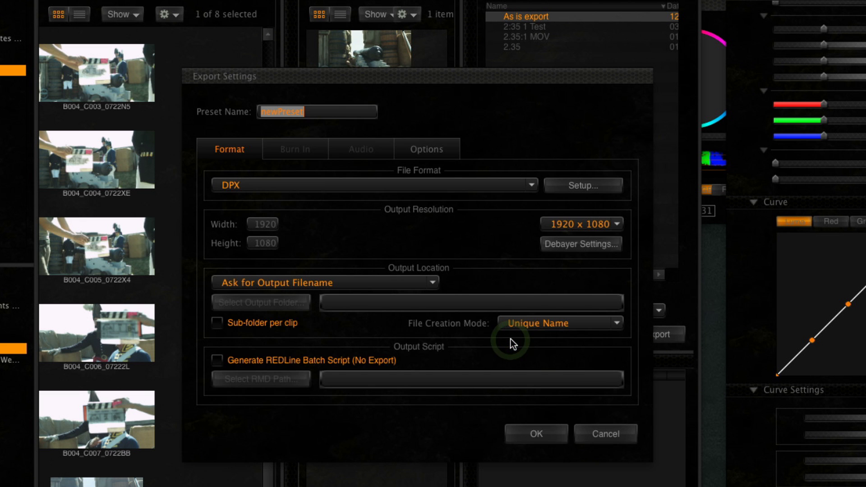
pyautogui.click(616, 225)
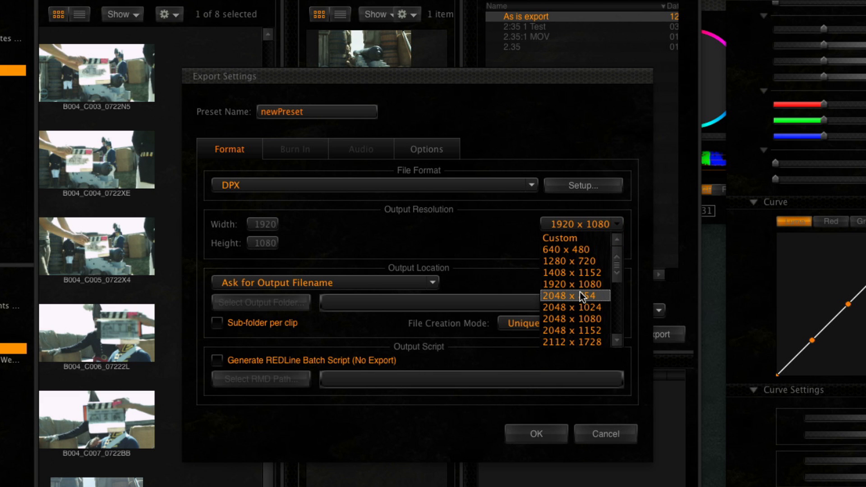
pyautogui.click(603, 318)
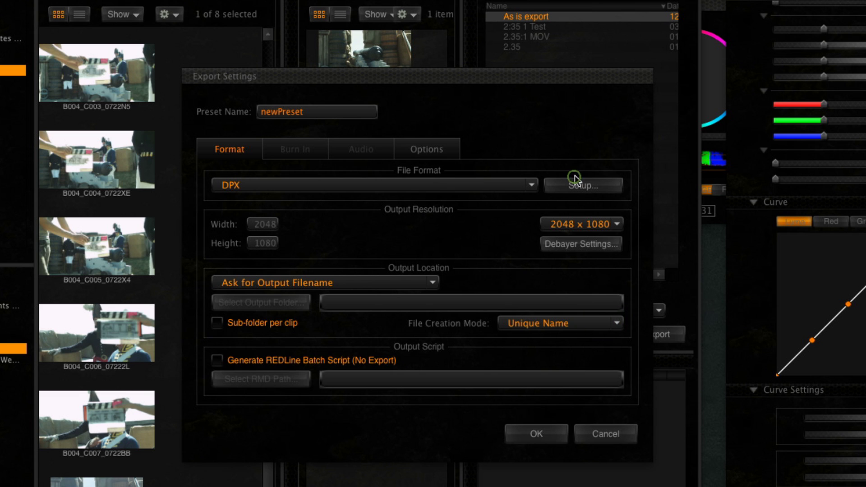
pyautogui.click(479, 186)
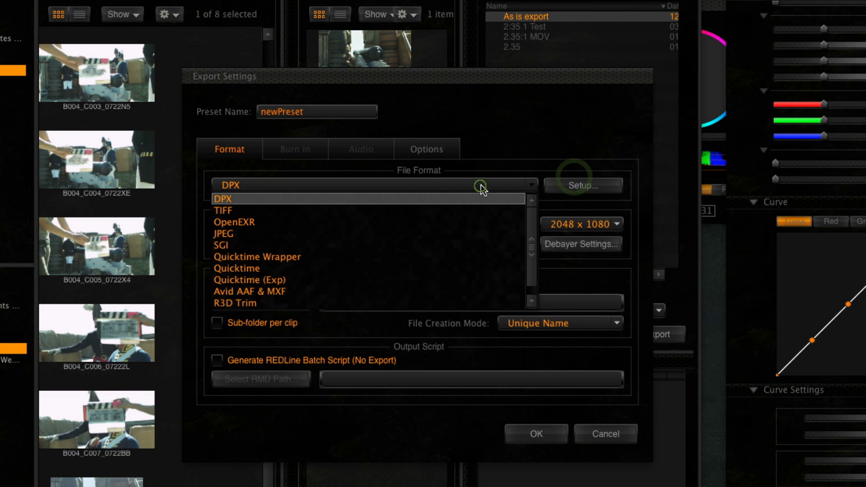
pyautogui.click(302, 267)
pyautogui.click(589, 186)
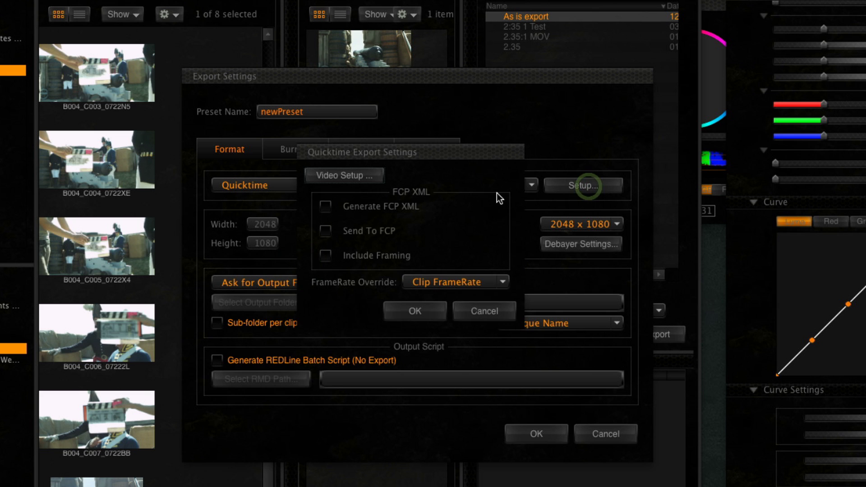
# Set the QuickTime video compression type to Apple ProRes 422 and confirm both settings dialogs.
pyautogui.click(335, 177)
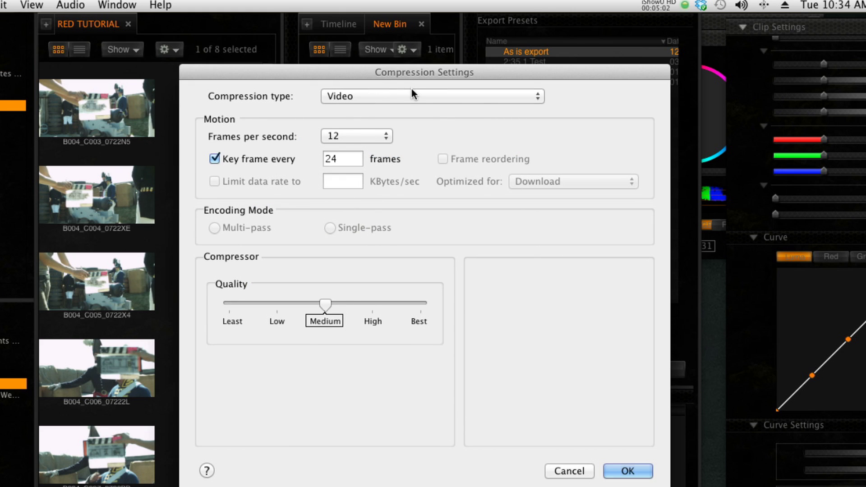
pyautogui.click(410, 94)
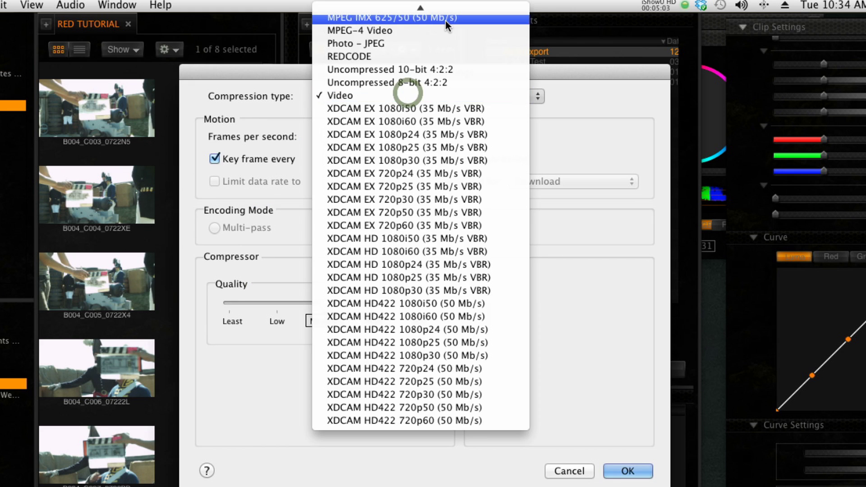
pyautogui.moveTo(448, 6)
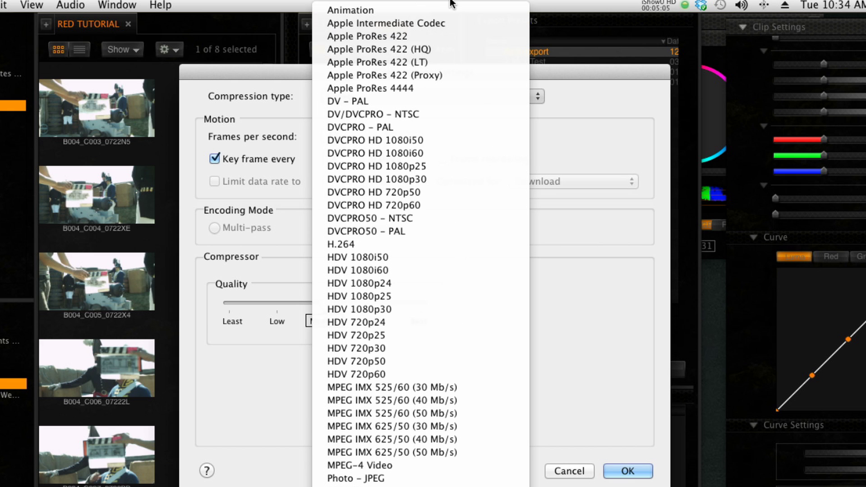
pyautogui.click(419, 36)
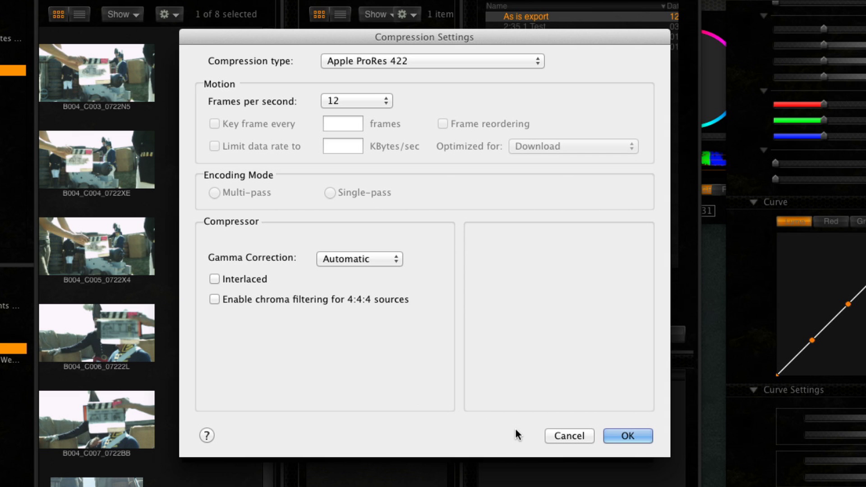
pyautogui.click(608, 435)
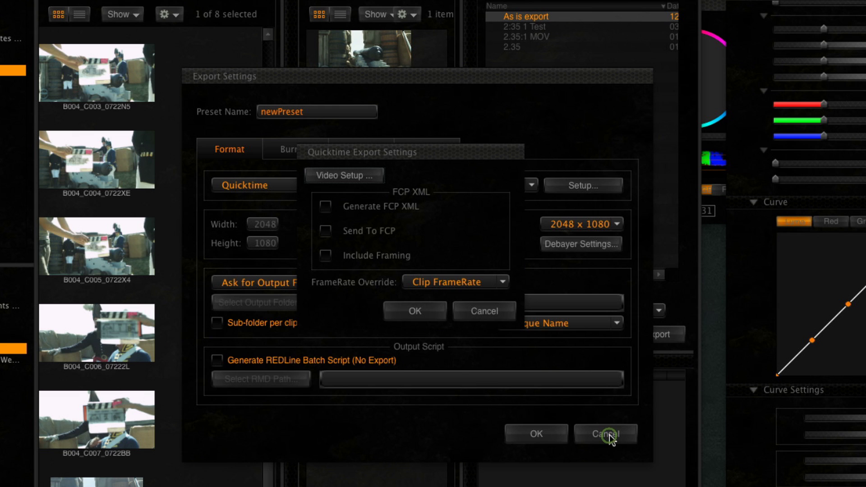
pyautogui.click(430, 312)
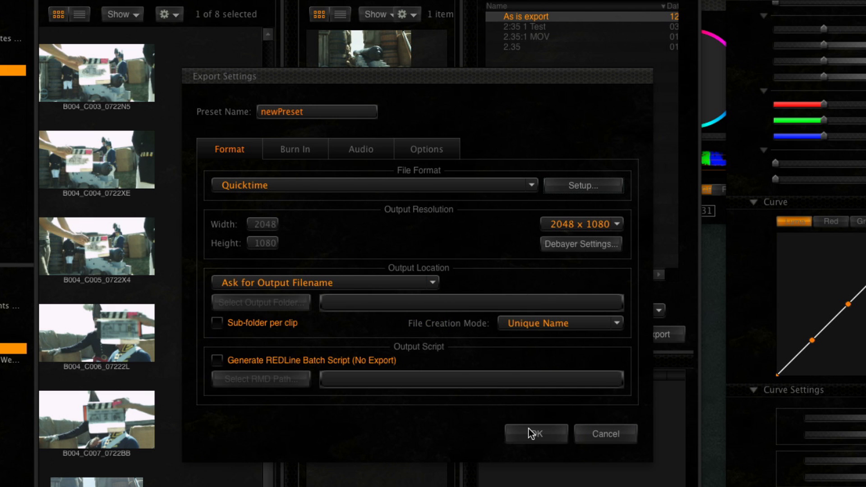
# Rename the preset to '2K Tutorial' and save it.
pyautogui.doubleClick(350, 107)
pyautogui.write('2K Tutorial')
pyautogui.click(526, 440)
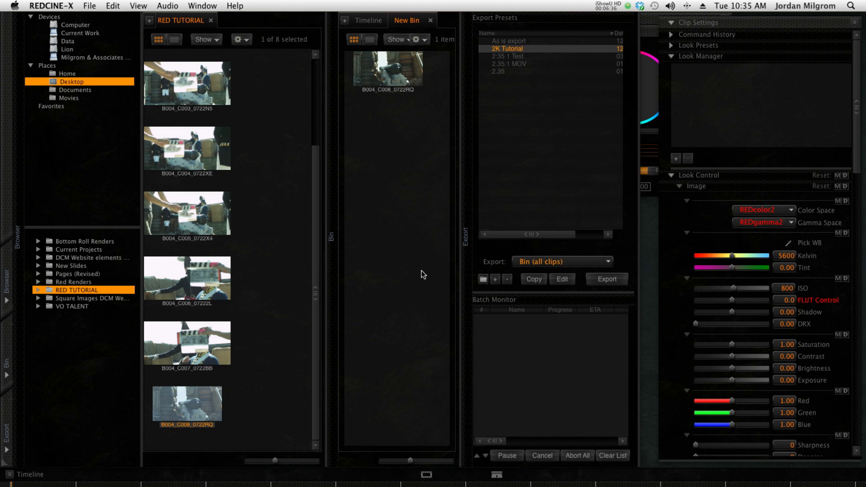
pyautogui.click(411, 259)
pyautogui.click(537, 262)
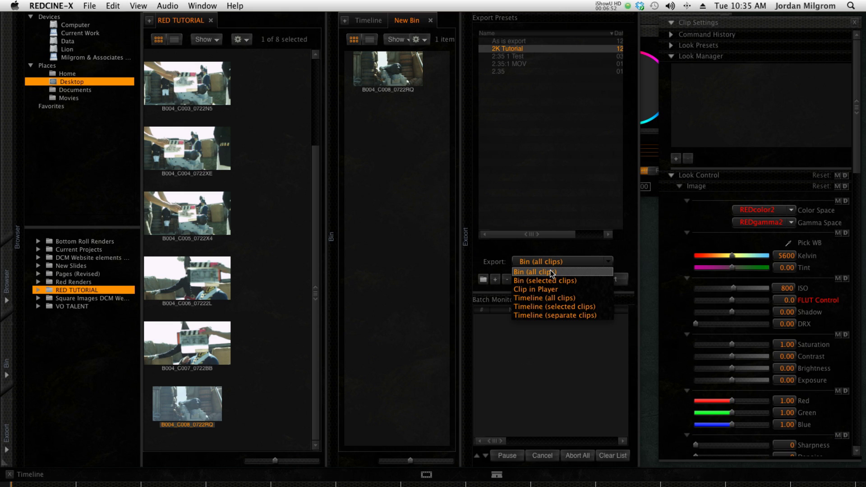
pyautogui.click(530, 277)
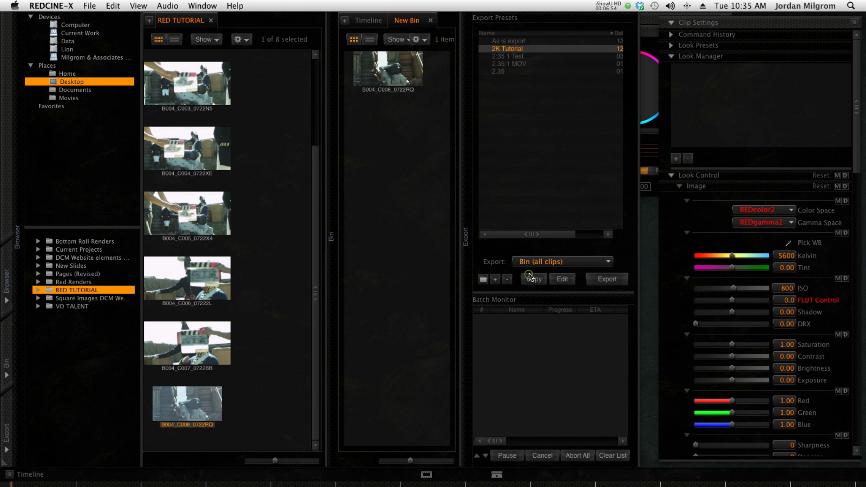
pyautogui.click(388, 79)
pyautogui.click(414, 148)
pyautogui.scroll(-10, 863, 159)
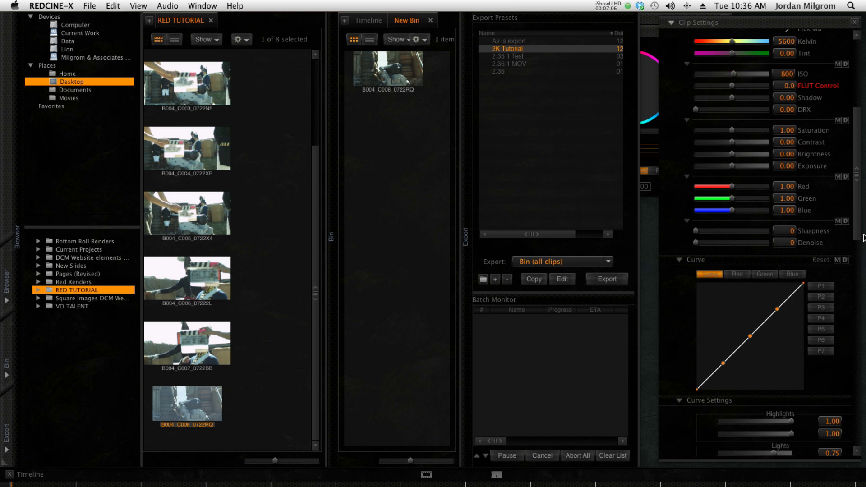
pyautogui.scroll(-3, 863, 238)
pyautogui.scroll(1, 760, 243)
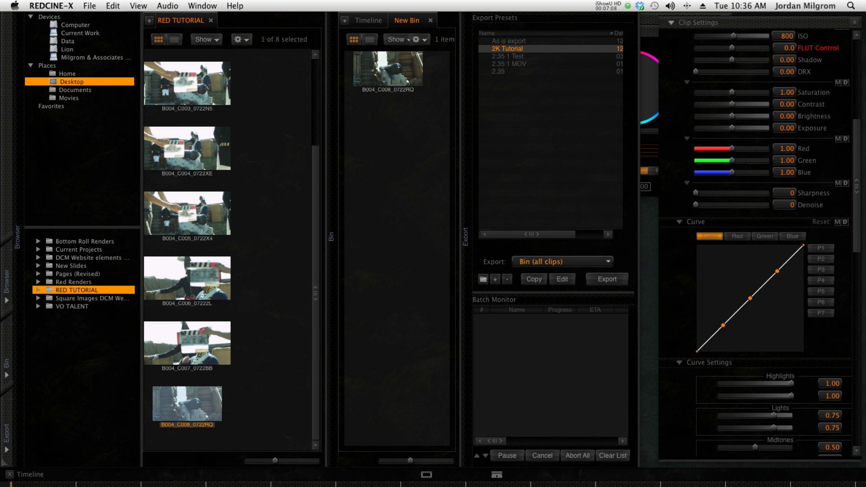
pyautogui.scroll(-5, 765, 243)
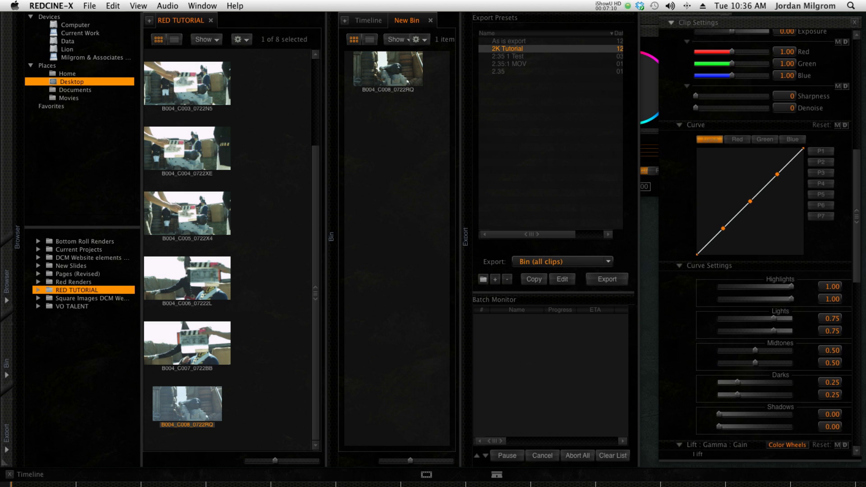
pyautogui.scroll(18, 760, 243)
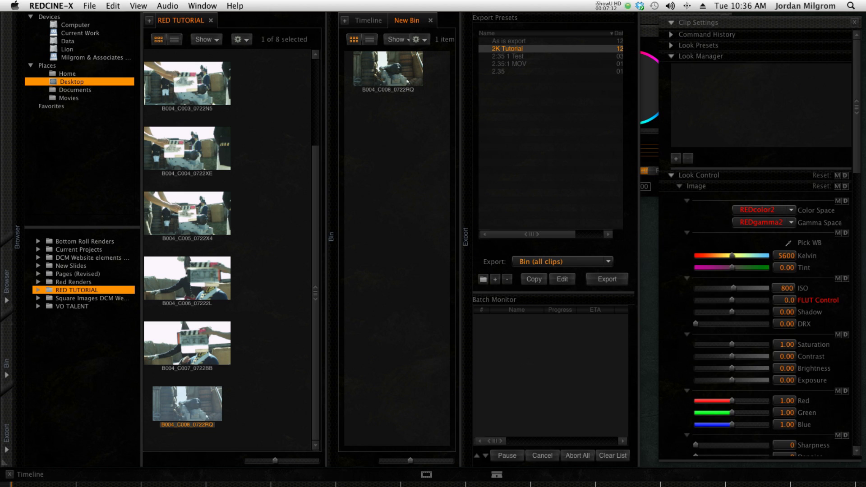
pyautogui.scroll(-20, 762, 243)
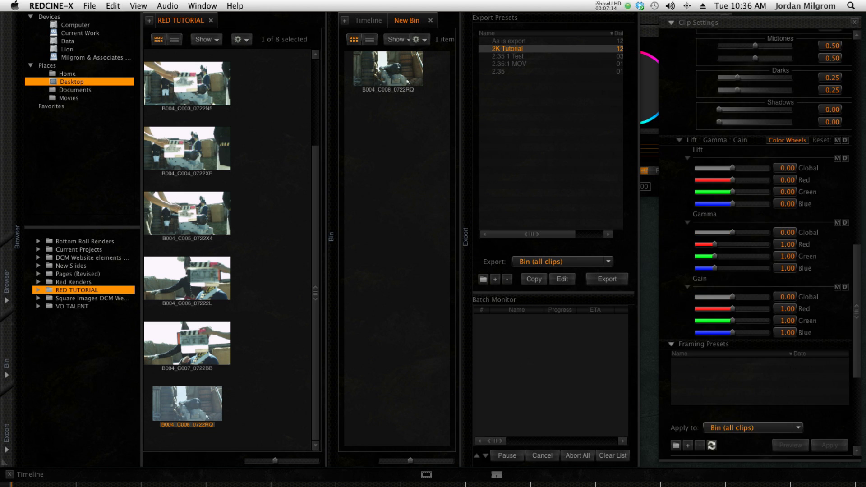
pyautogui.scroll(-2, 759, 242)
pyautogui.scroll(20, 823, 281)
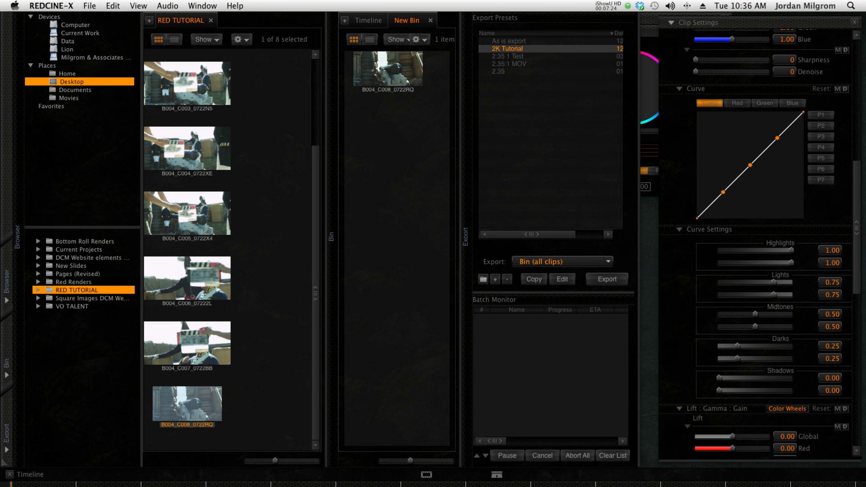
pyautogui.scroll(15, 830, 165)
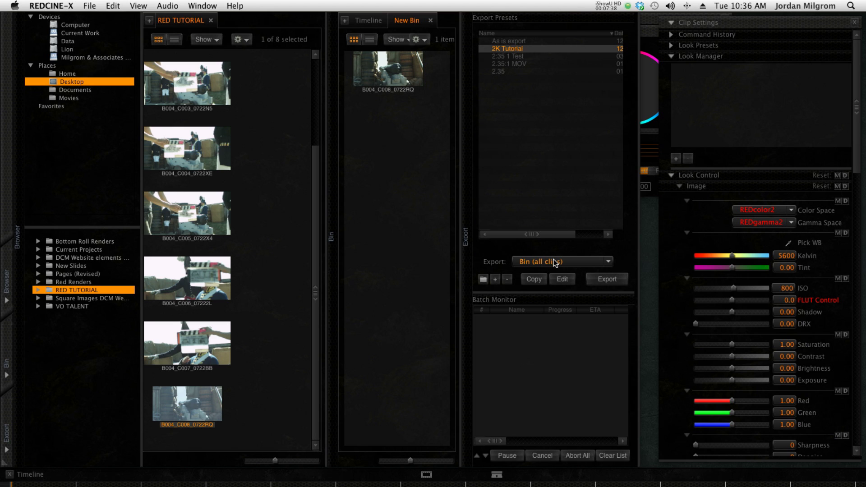
# Export the clip with 2K Tutorial as B004_C008_0722RQ.mov to the Desktop, then select the job in Batch Monitor.
pyautogui.click(601, 280)
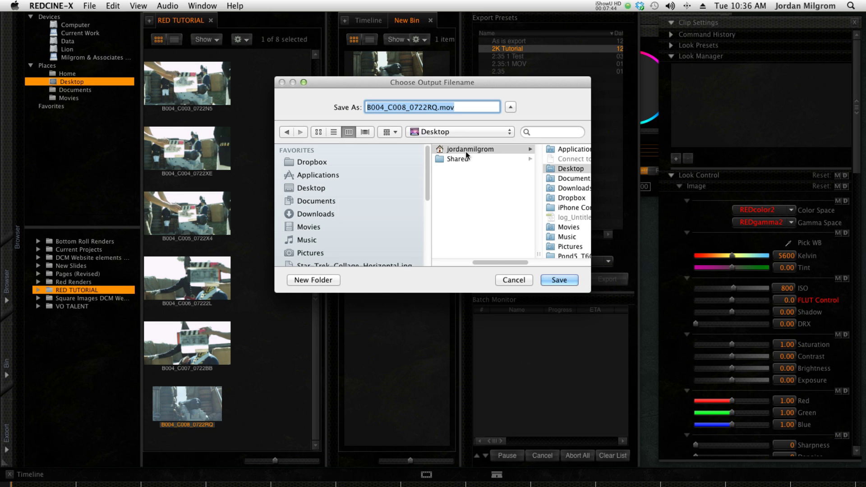
pyautogui.click(567, 280)
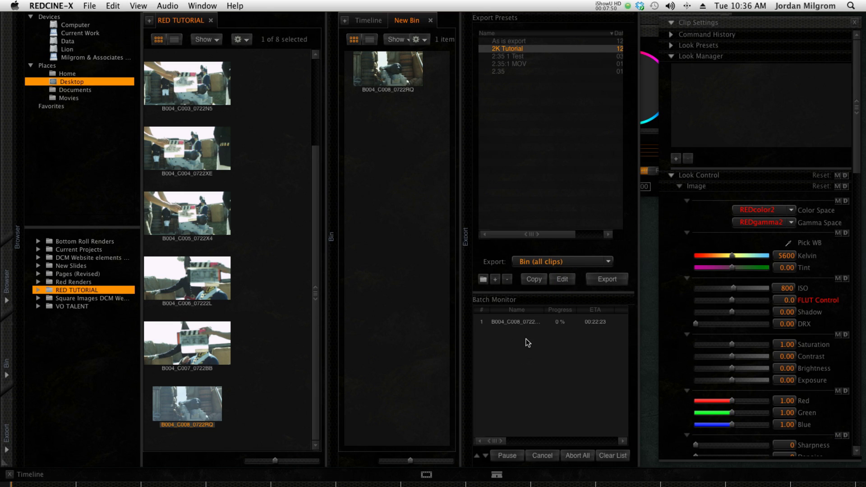
pyautogui.click(521, 325)
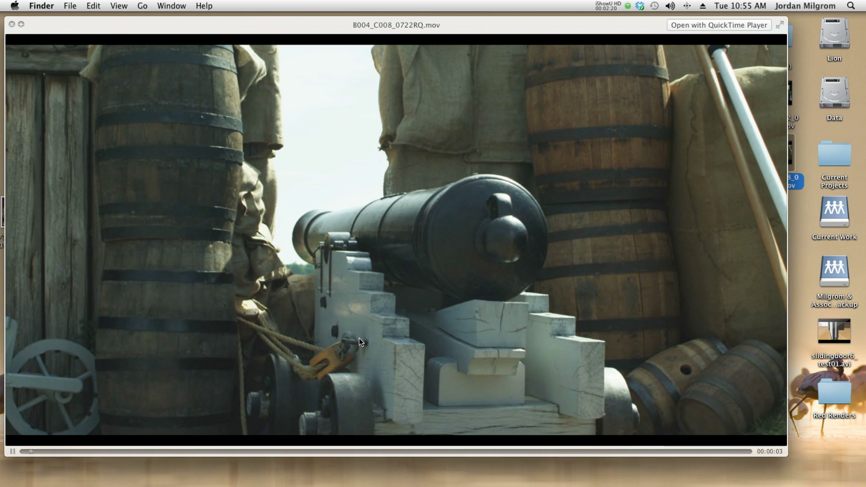
# Scrub the B004_C008_0722RQ.mov preview forward to the cannon firing, then close it.
pyautogui.click(310, 451)
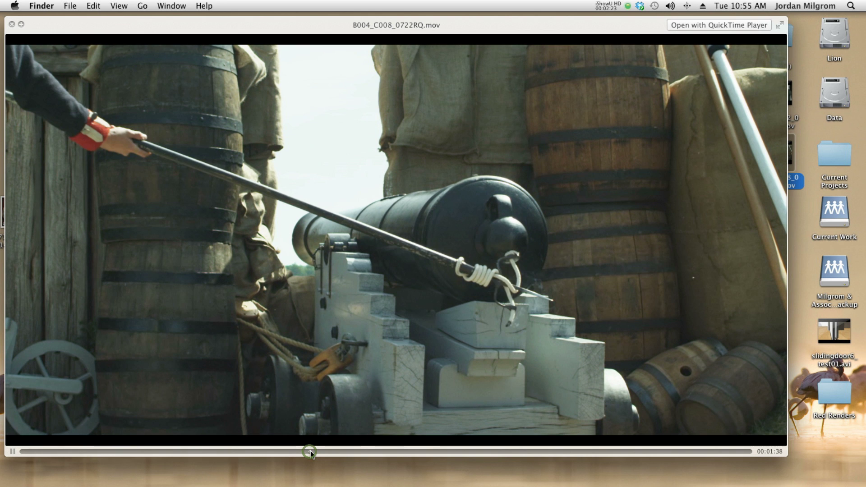
pyautogui.click(363, 451)
pyautogui.click(397, 451)
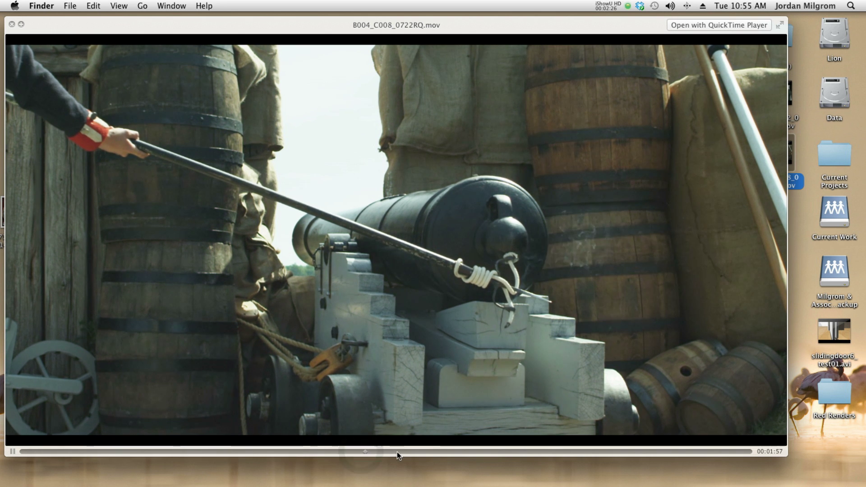
pyautogui.click(441, 451)
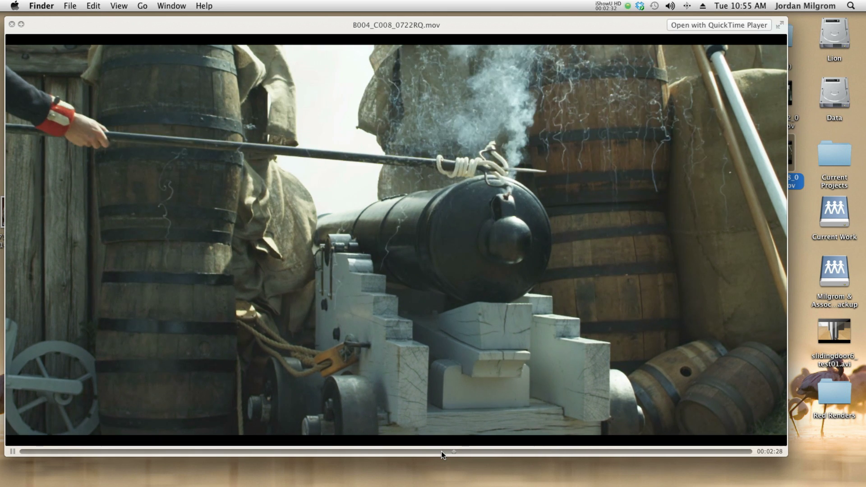
pyautogui.press('space')
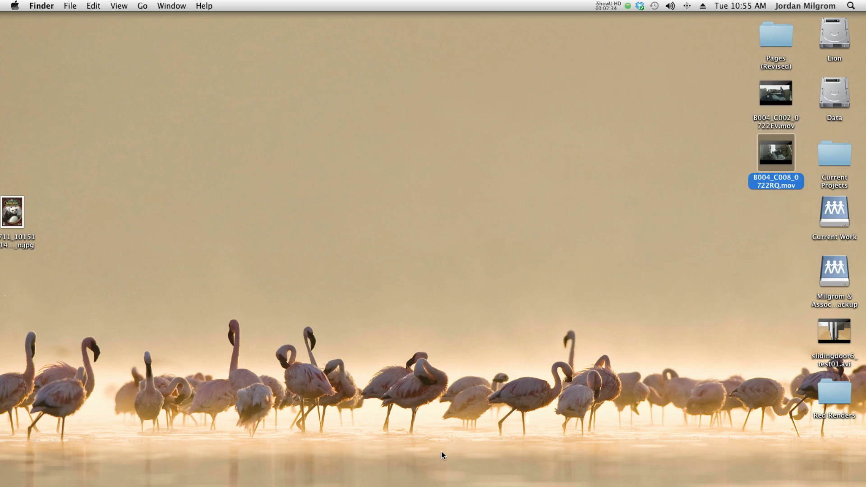